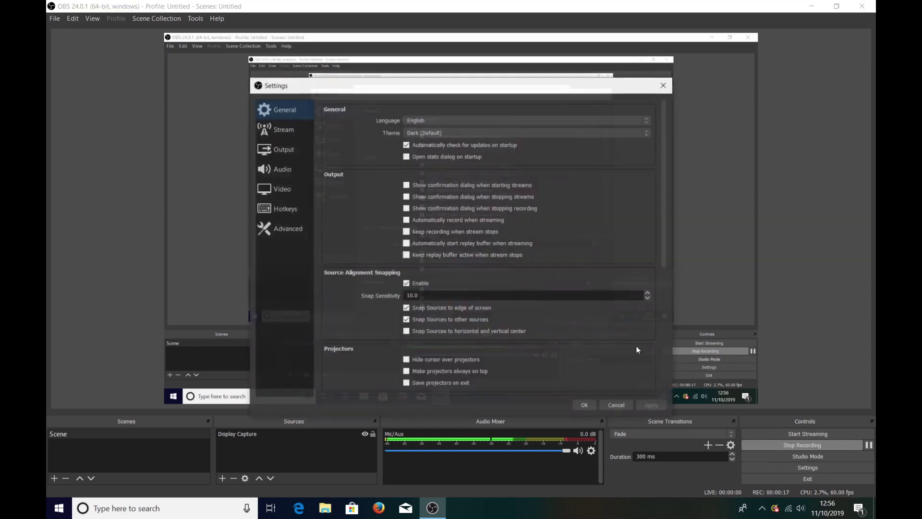
Switch OBS Settings to the Output page to see the streaming encoder options
click(286, 150)
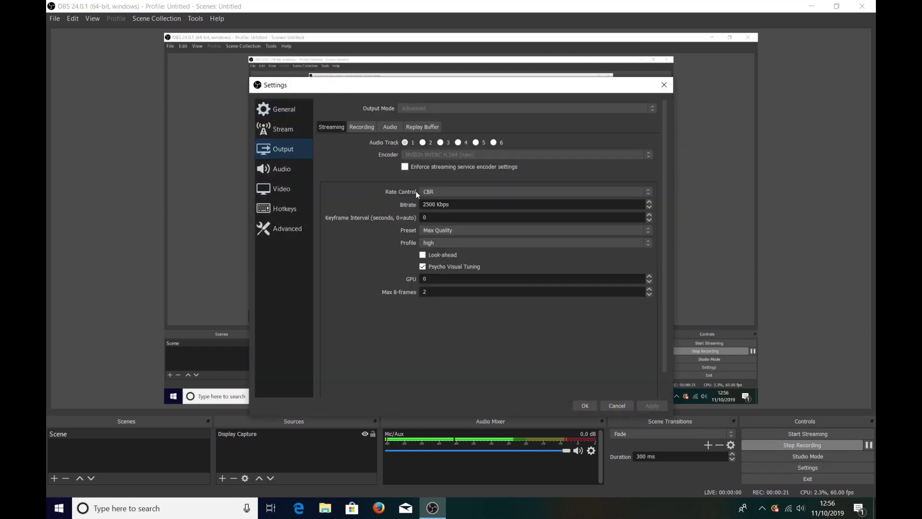
click(363, 128)
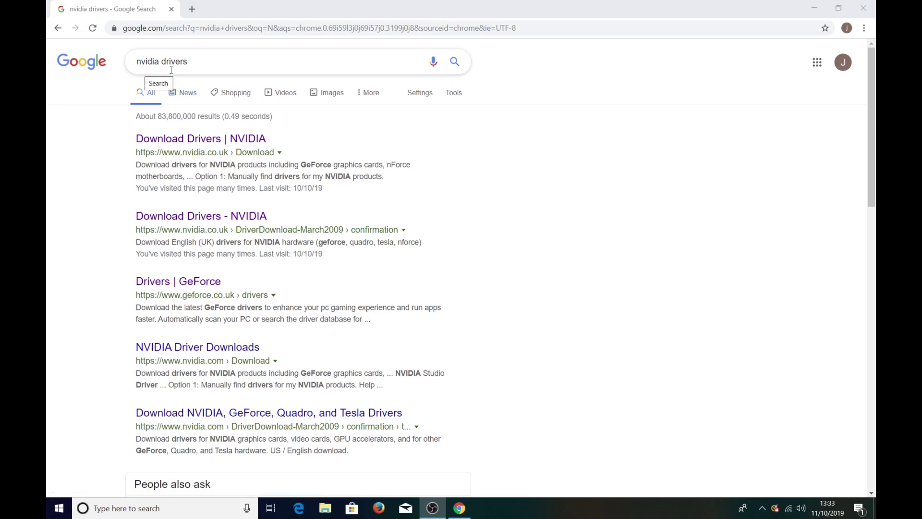
Open the 'Download Drivers - NVIDIA' result from the nvidia drivers search
click(200, 221)
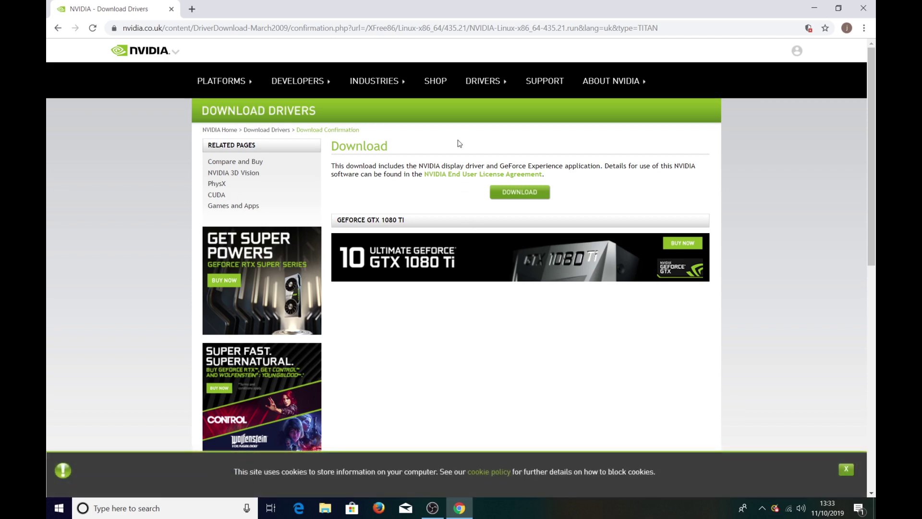
mouse_move(483, 80)
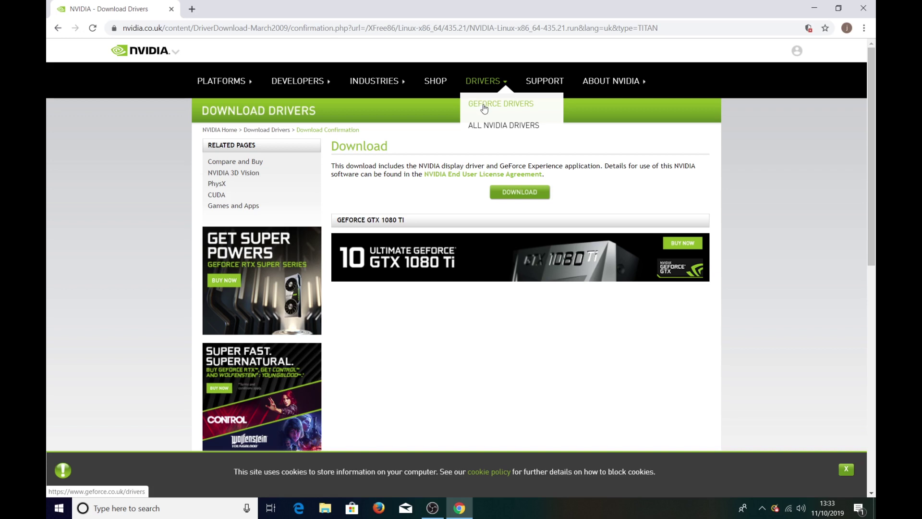
Go to GEFORCE DRIVERS from the NVIDIA site's DRIVERS menu
click(485, 108)
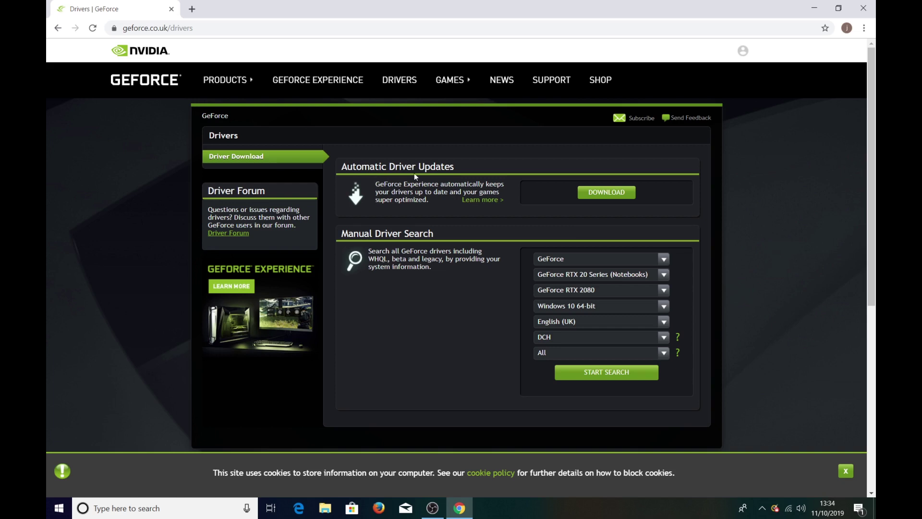
Download GeForce Experience from Automatic Driver Updates, then close Chrome
click(605, 196)
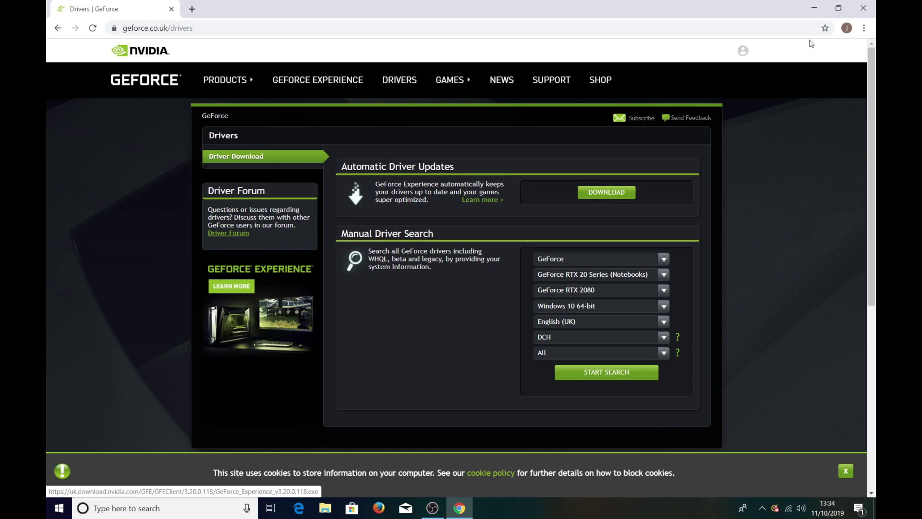
click(863, 8)
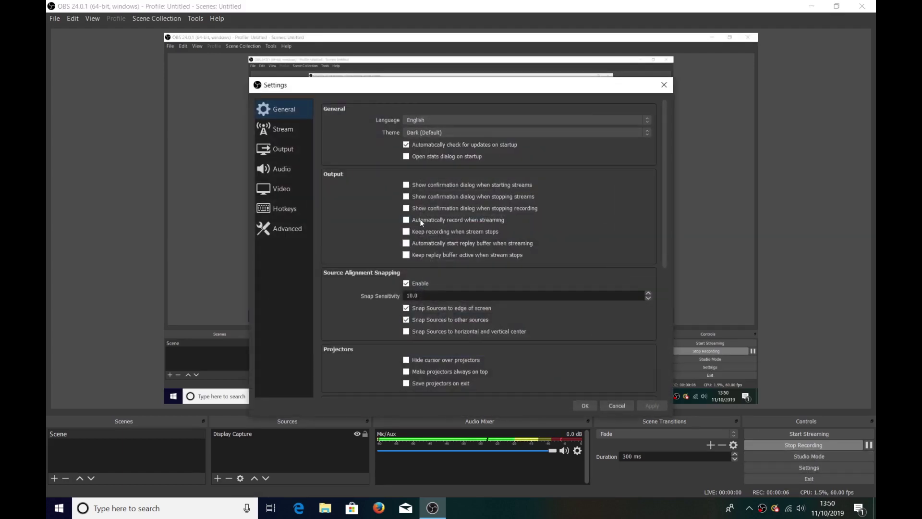
Show the Output page's Recording tab with NVIDIA NVENC at VBR, 40000 Kbps
click(281, 148)
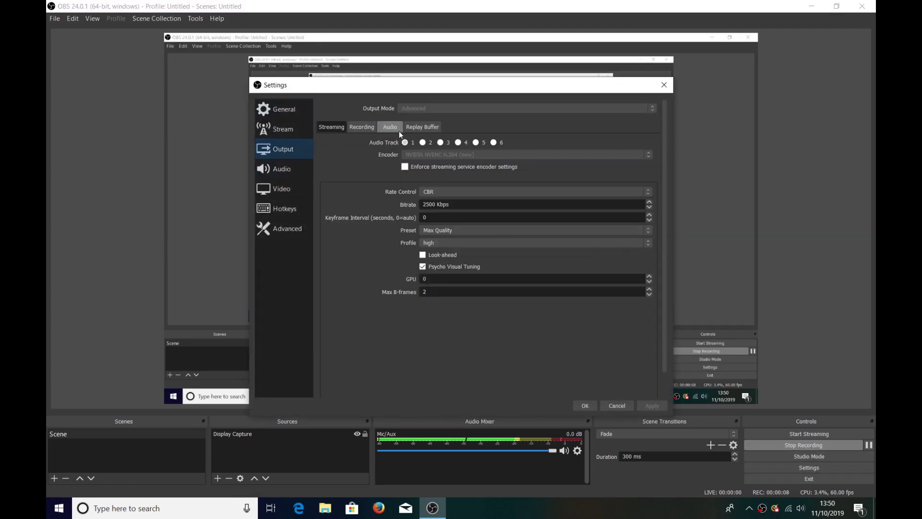
click(361, 127)
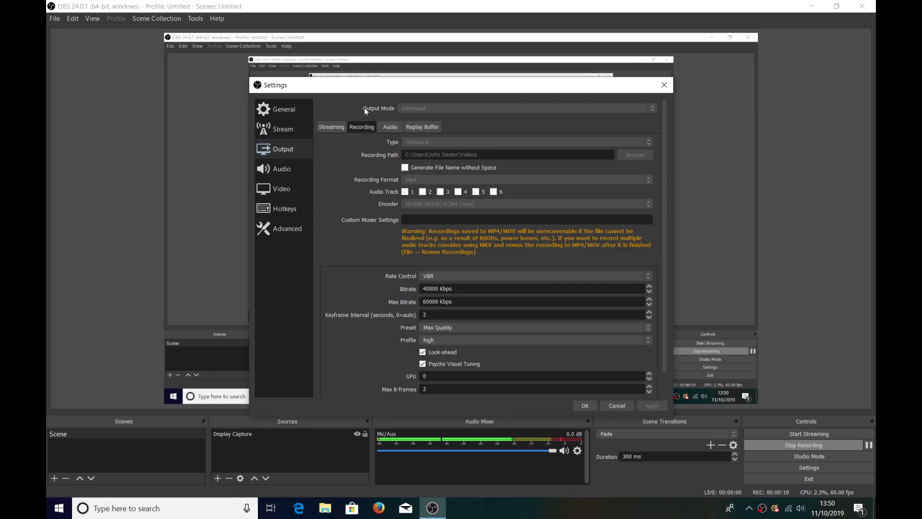